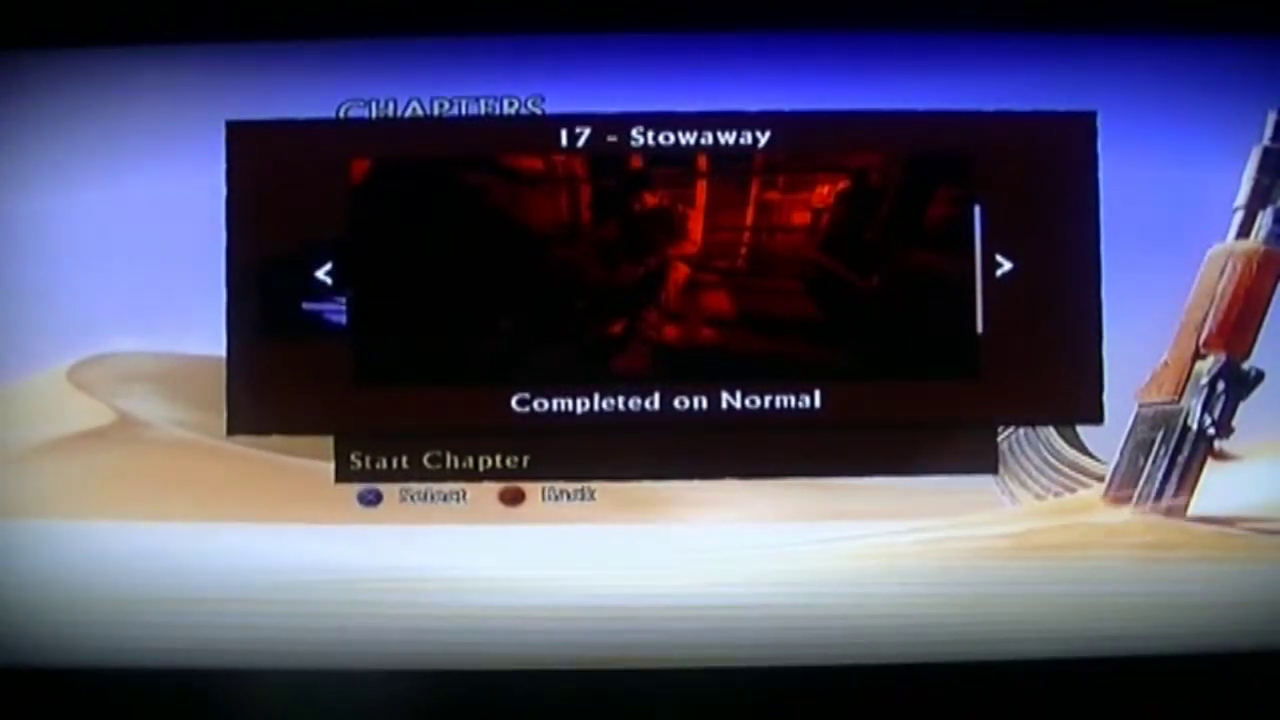
# Open the details for chapter 17 'Stowaway' from the Chapters list.
pyautogui.press('Return')
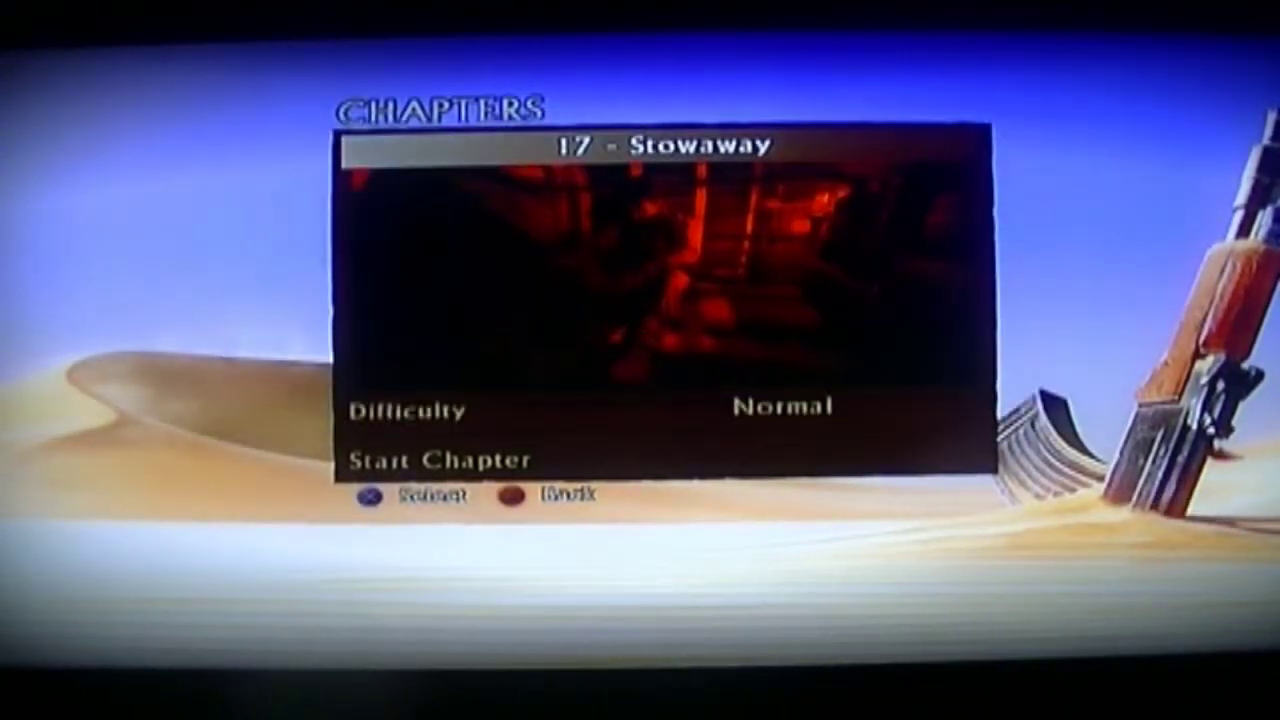
pyautogui.press('Escape')
pyautogui.press('Return')
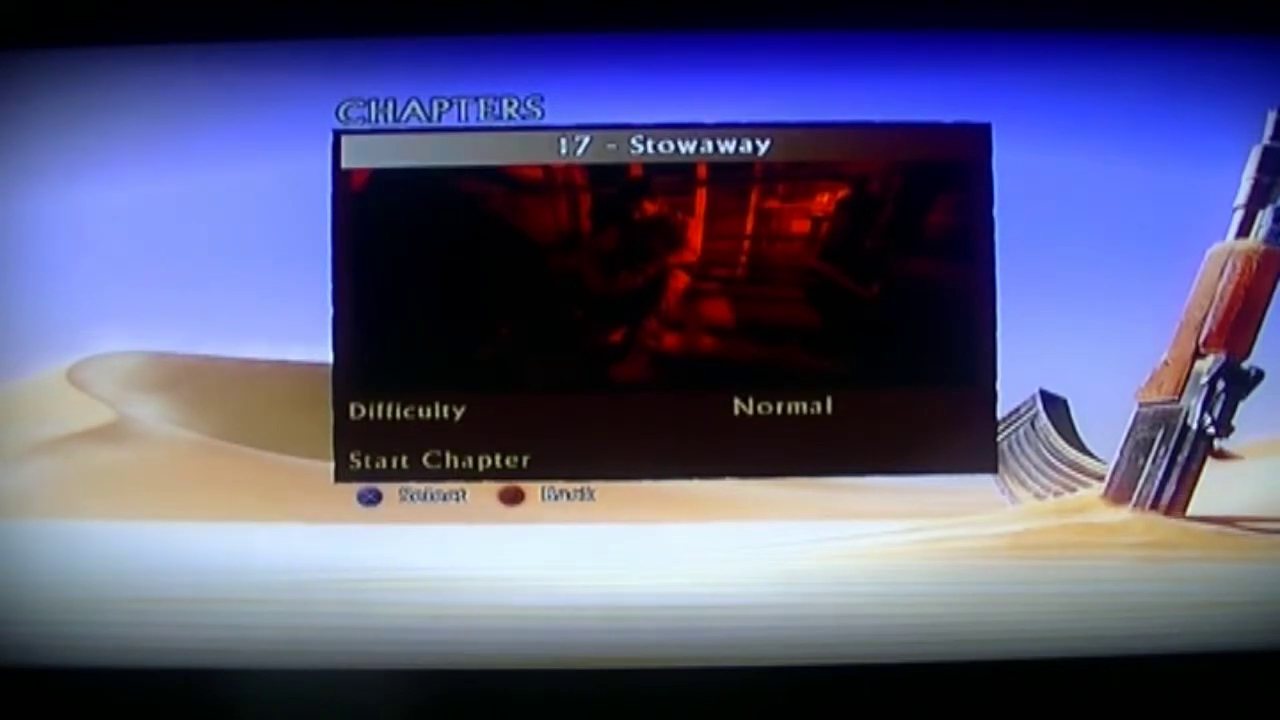
pyautogui.press('Escape')
pyautogui.press('Return')
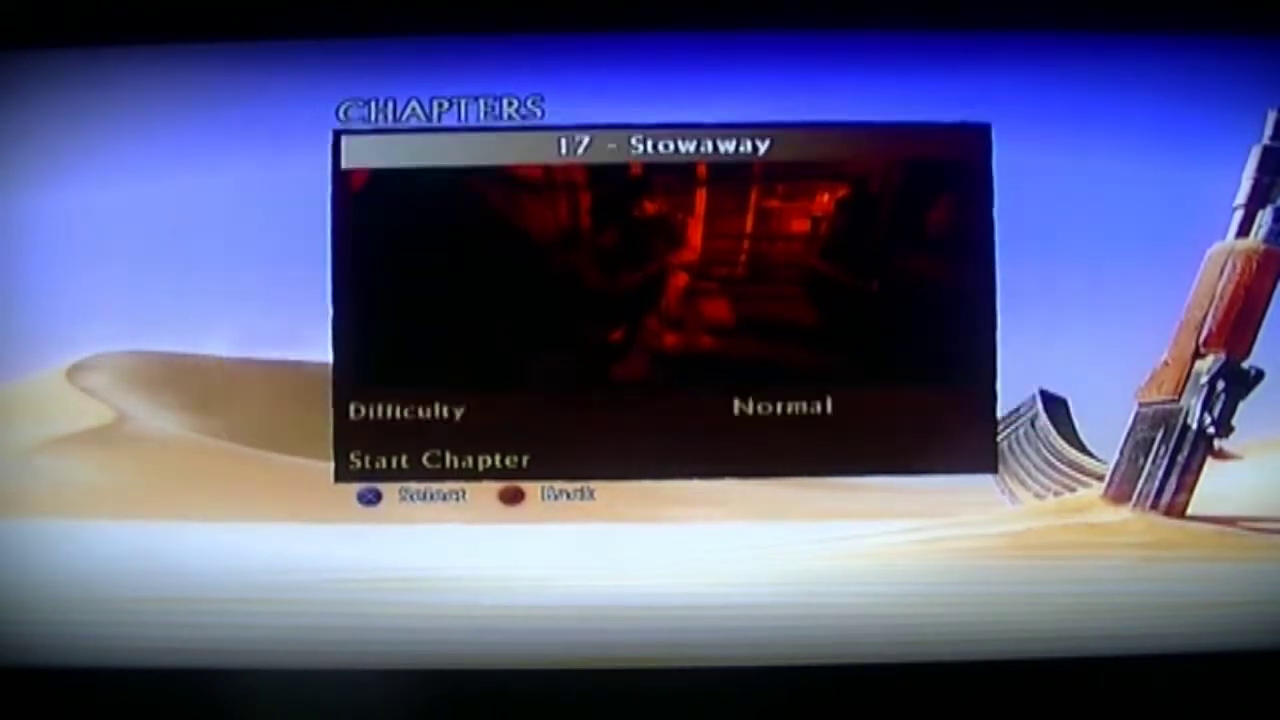
# Keep the difficulty on Normal and move to Start Chapter.
pyautogui.press('Down')
pyautogui.press('Up')
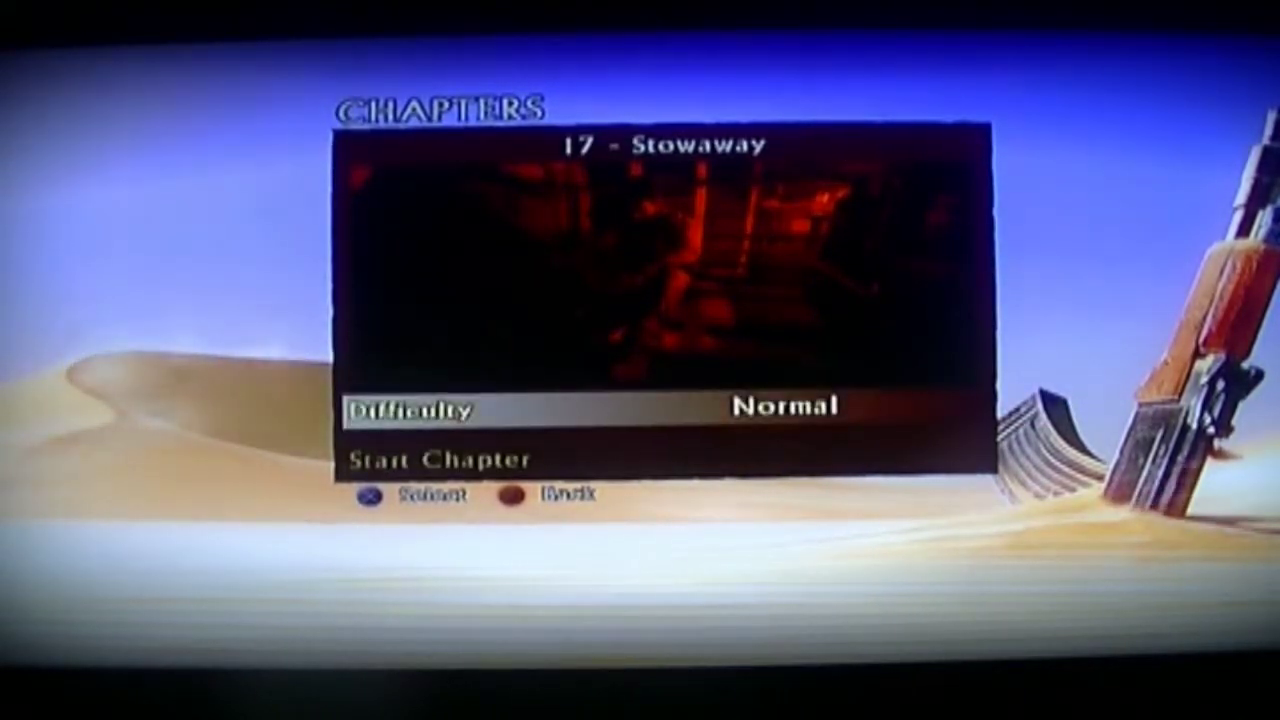
pyautogui.press('Return')
pyautogui.press('Return')
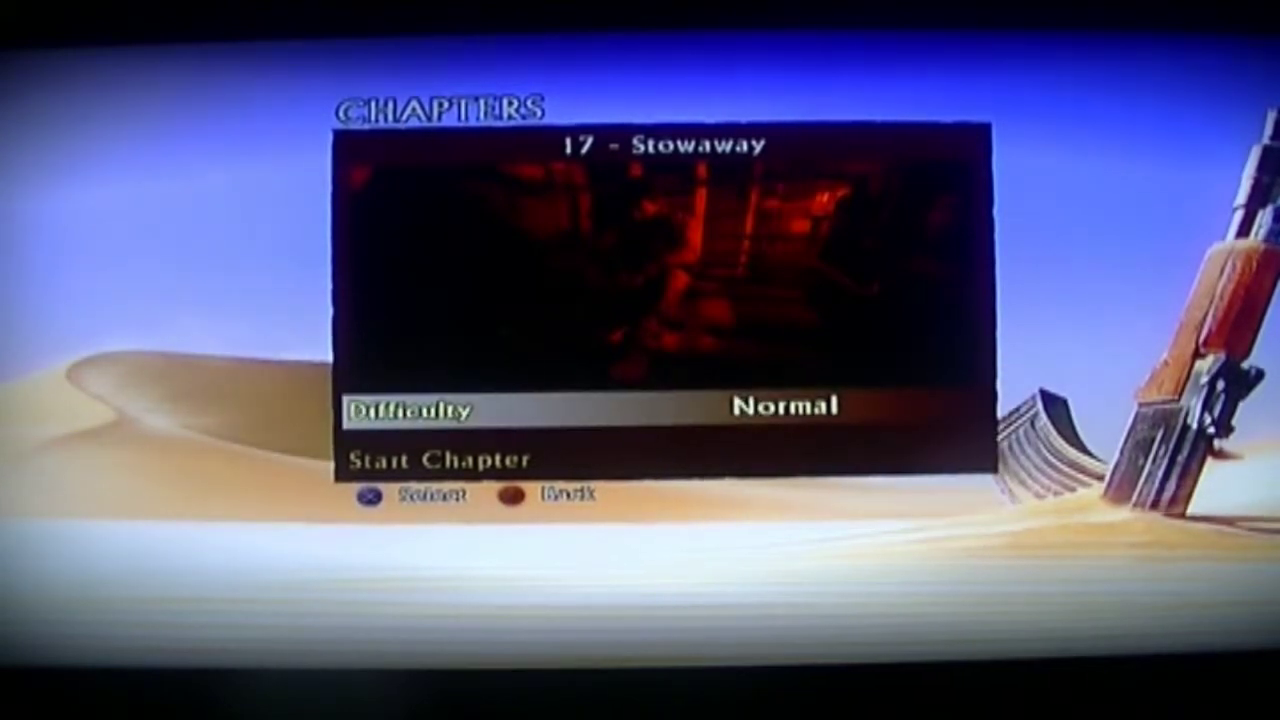
pyautogui.press('Return')
pyautogui.press('Return')
pyautogui.press('Down')
pyautogui.press('Return')
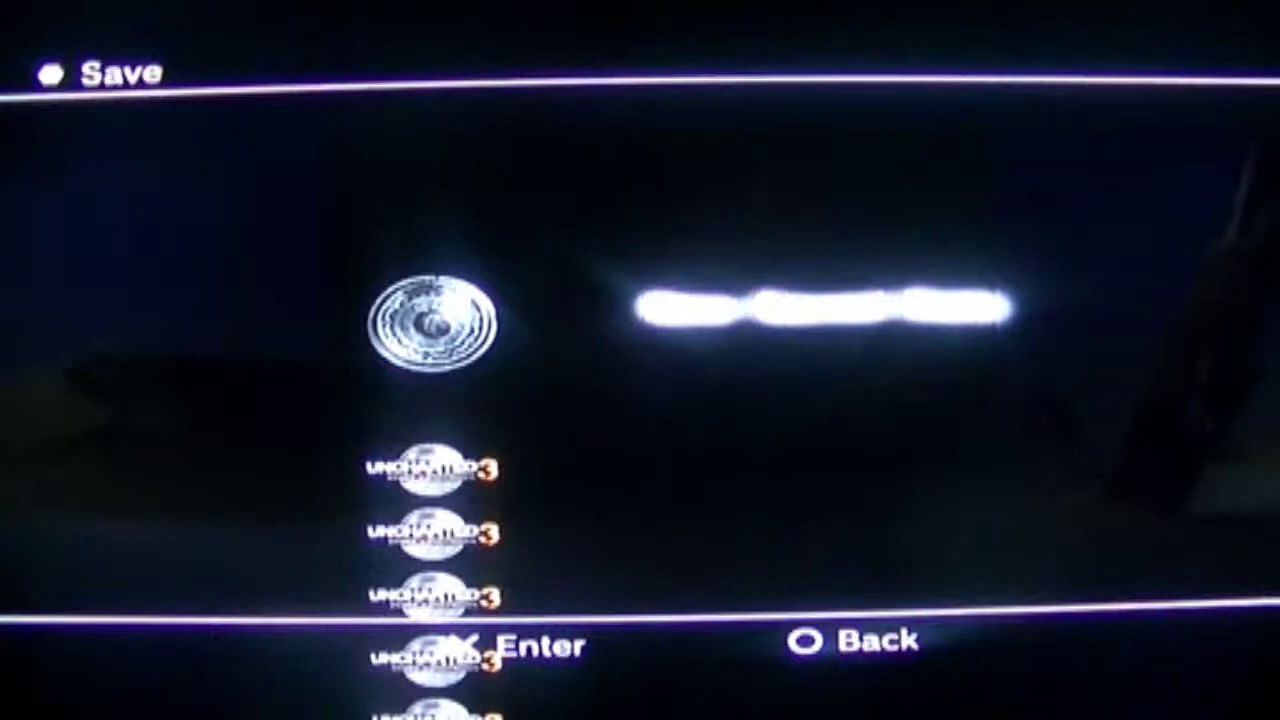
# Choose New Saved Data and confirm saving to begin chapter 17 'Stowaway'.
pyautogui.press('Return')
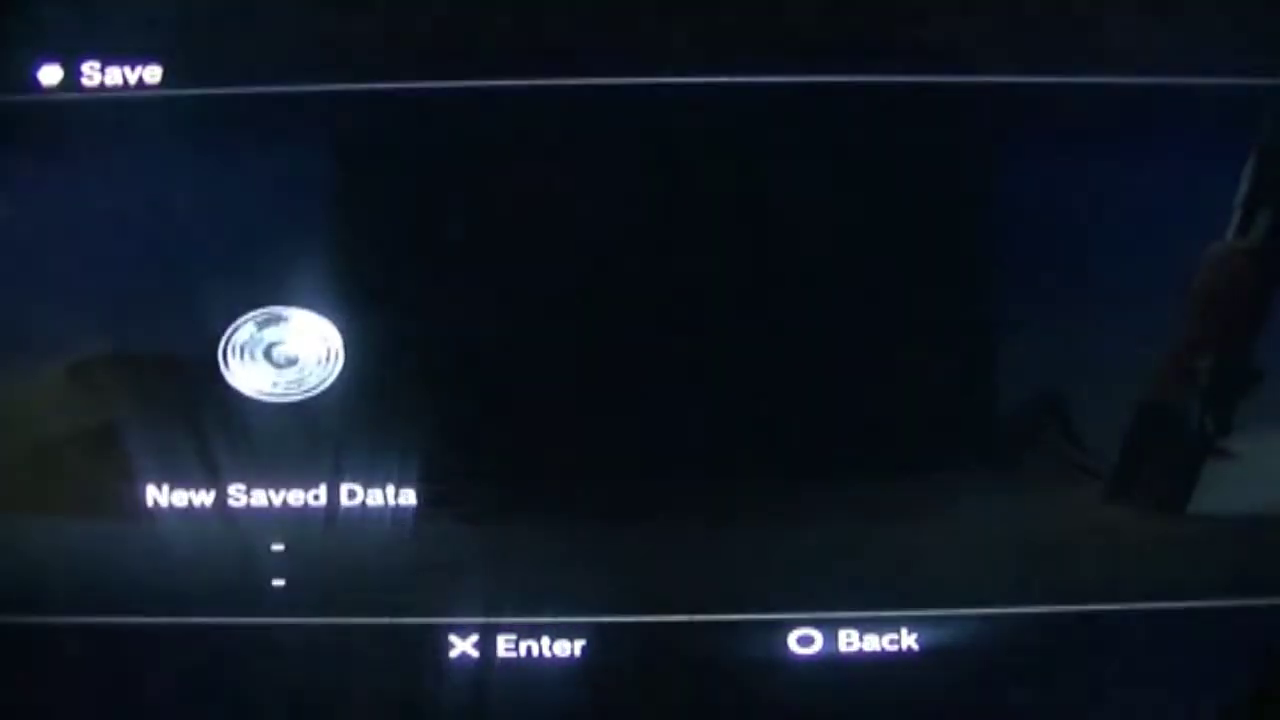
pyautogui.press('Return')
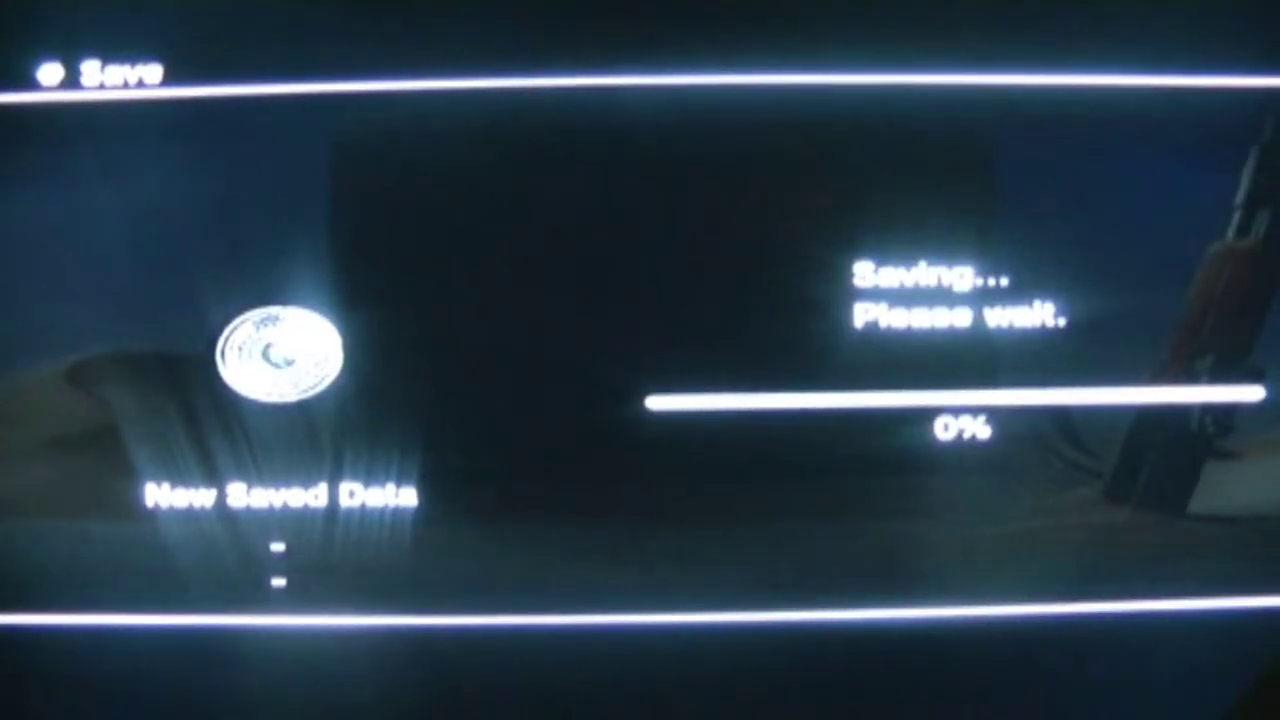